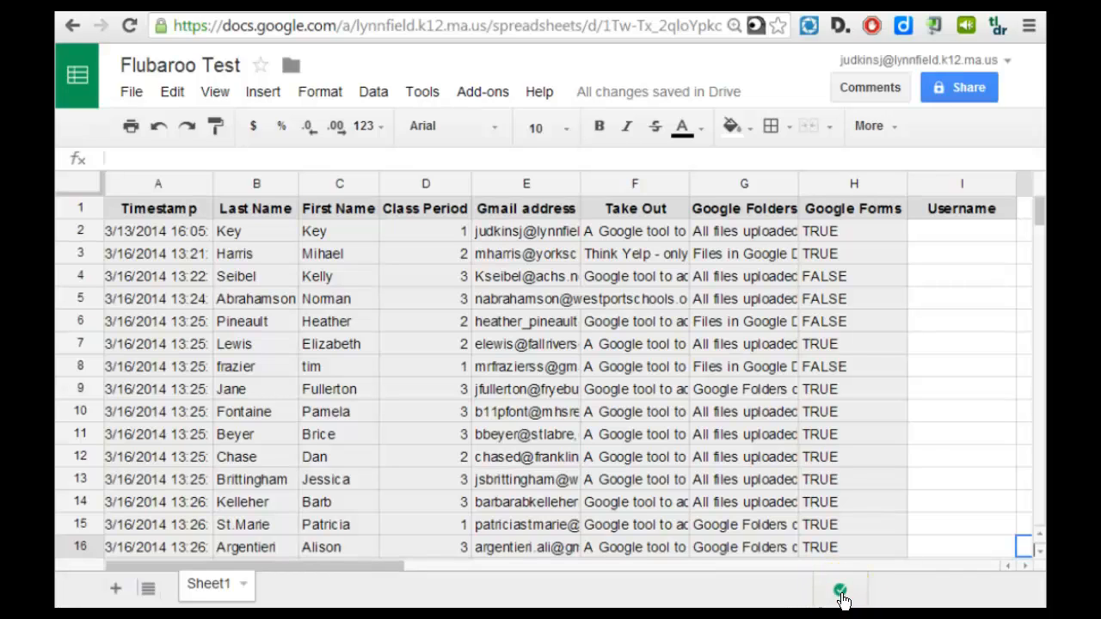
- Install the free Flubaroo add-on from the add-on store, accept its requested permissions and dismiss its introduction message
left_click(475, 88)
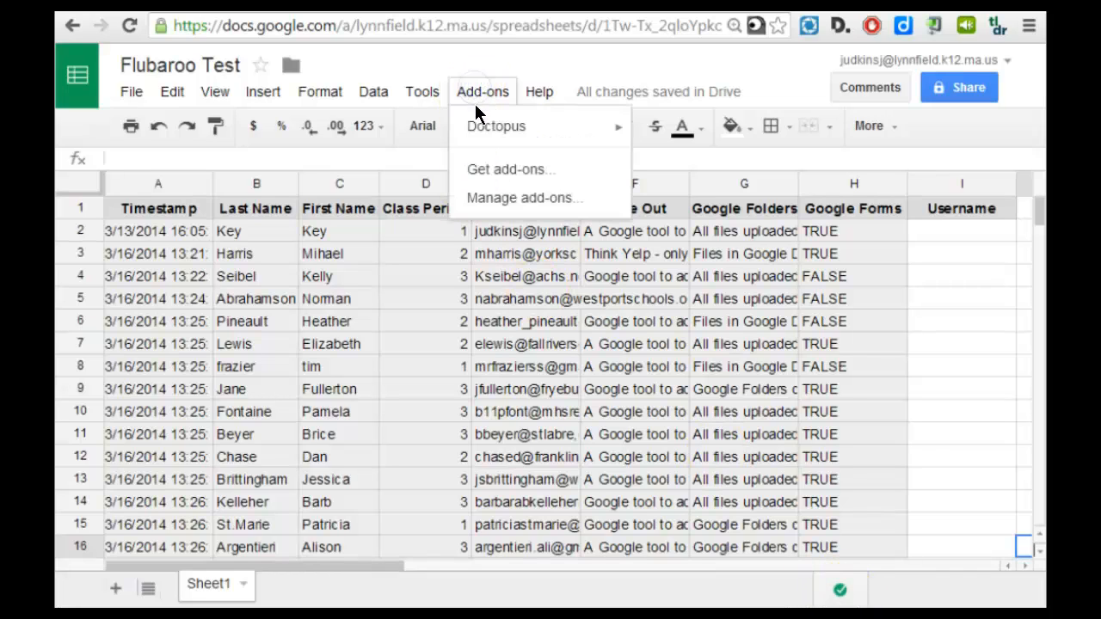
left_click(504, 172)
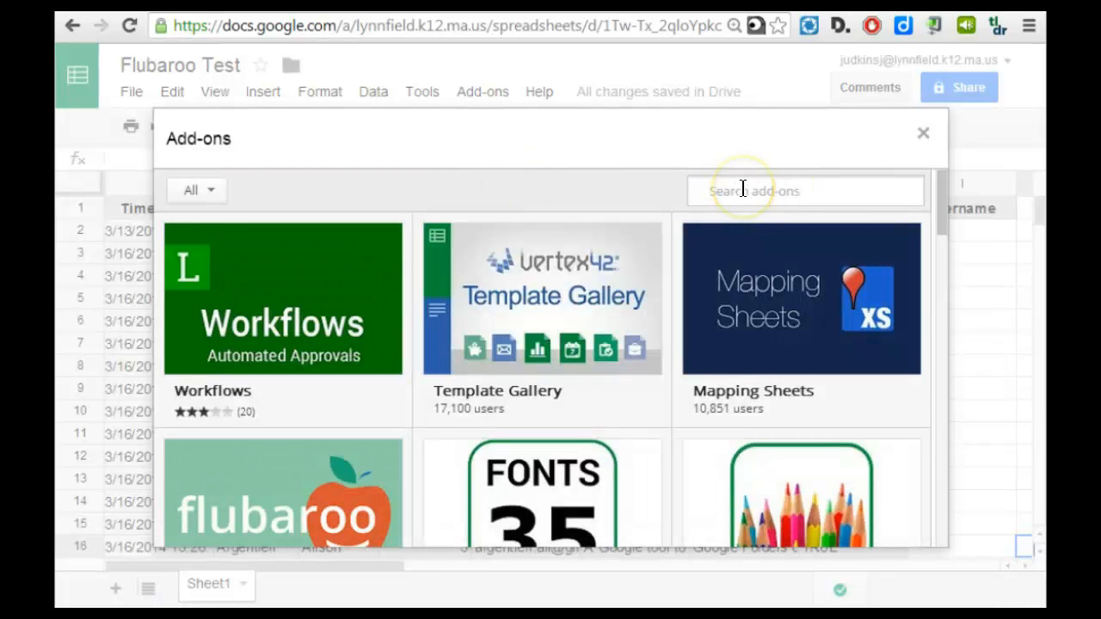
mouse_move(270, 486)
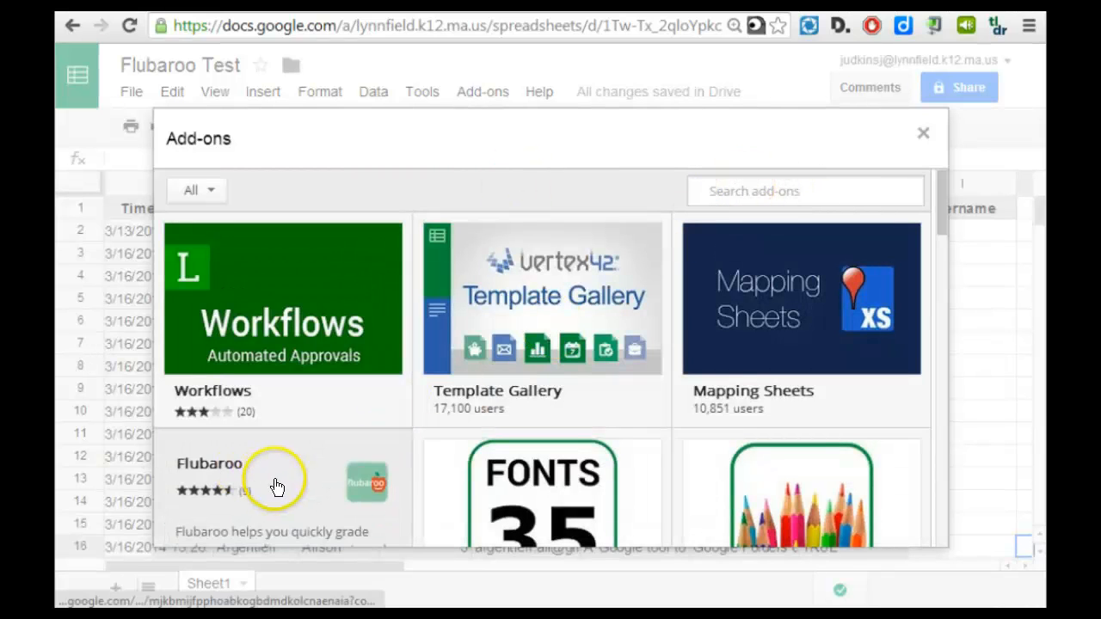
left_click(294, 486)
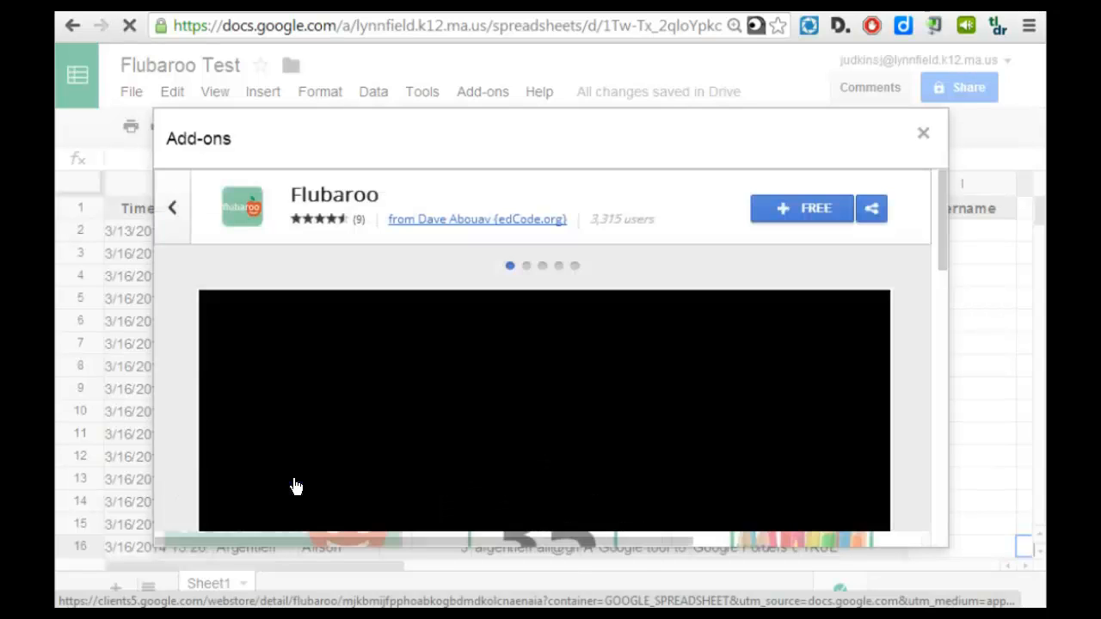
left_click(791, 207)
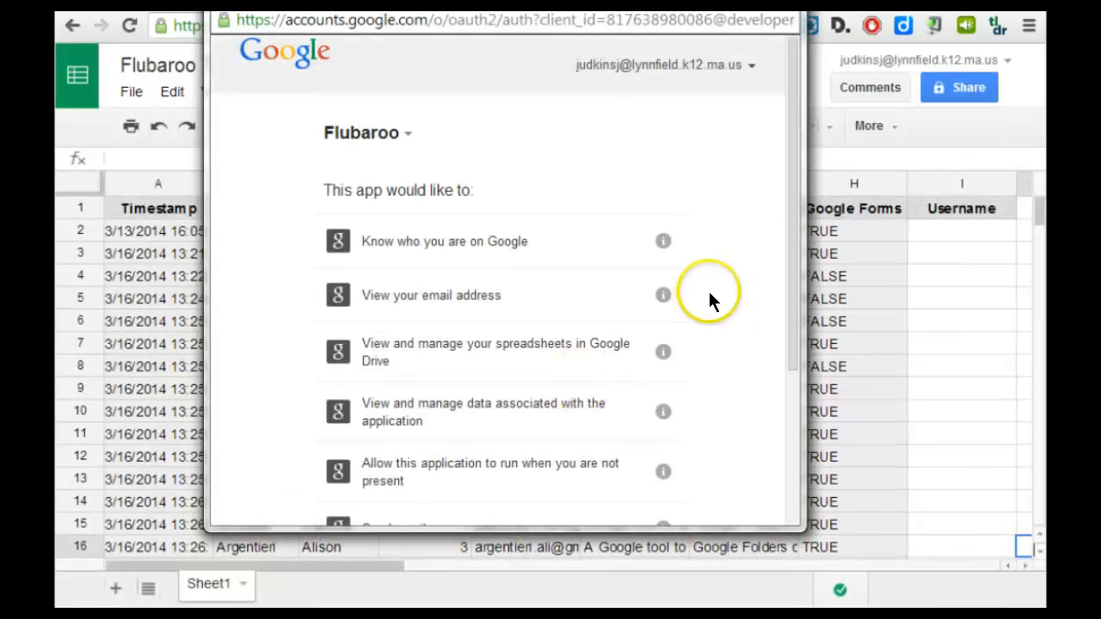
scroll(708, 291, "down", 3)
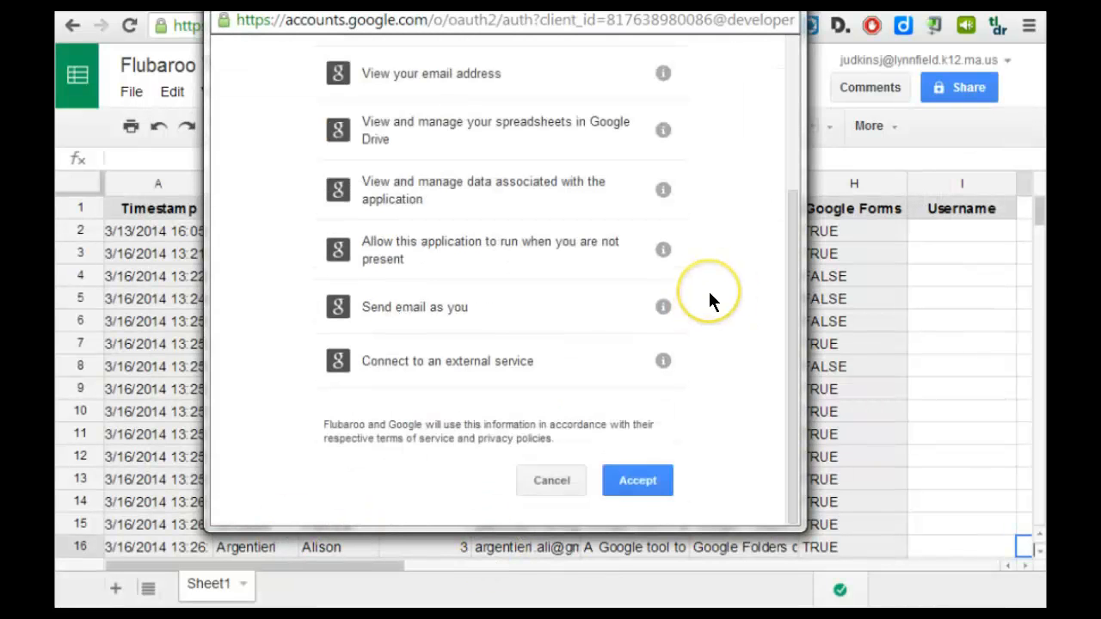
left_click(631, 481)
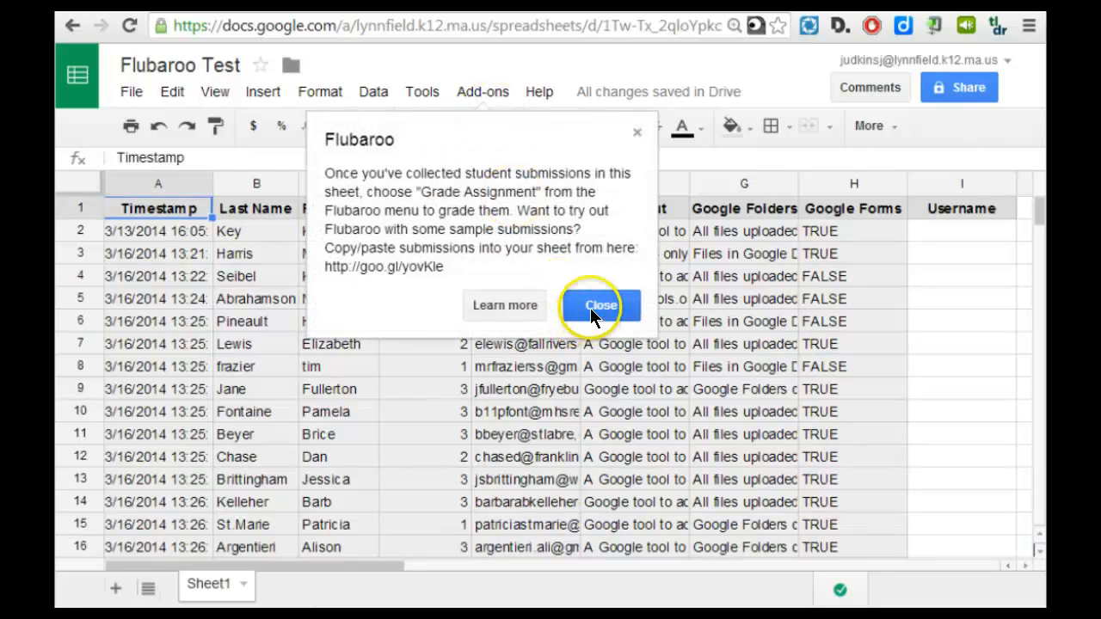
left_click(590, 307)
left_click(482, 89)
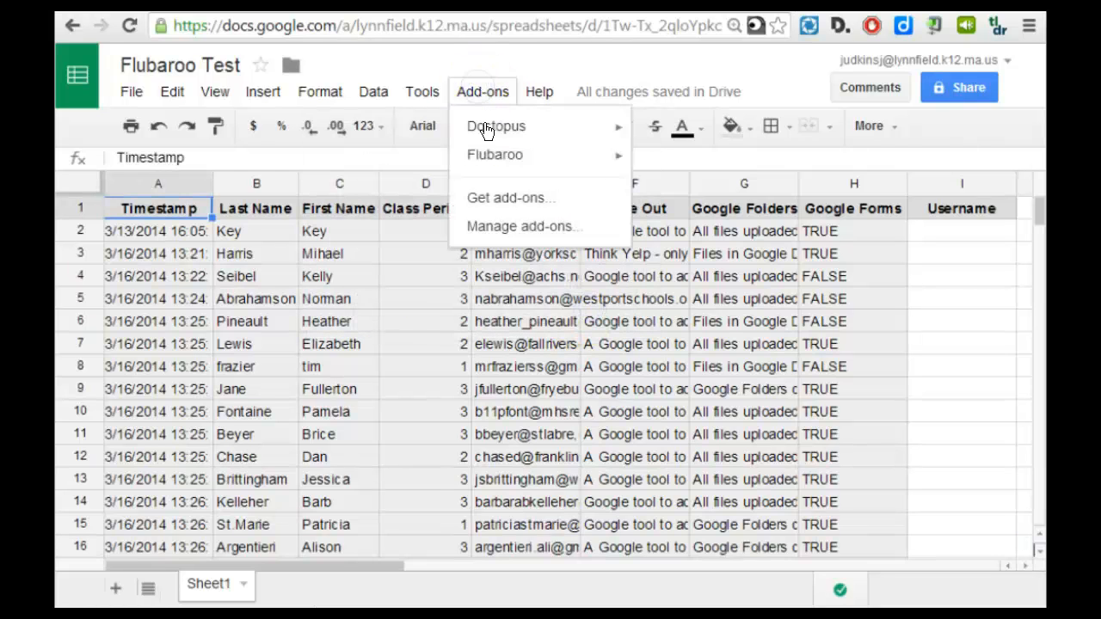
mouse_move(487, 157)
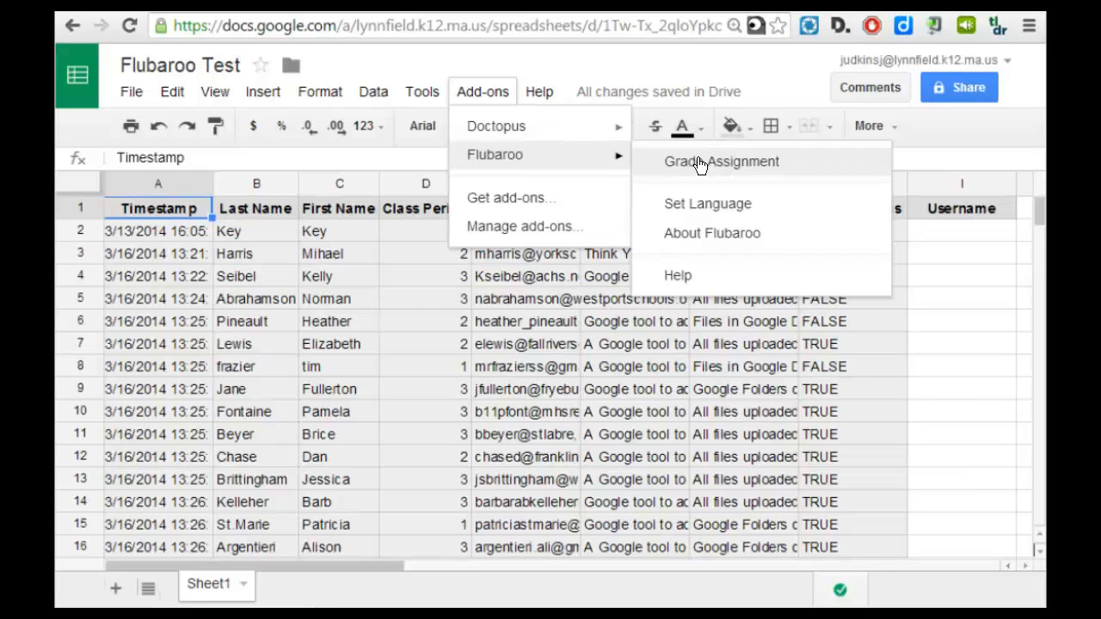
left_click(361, 305)
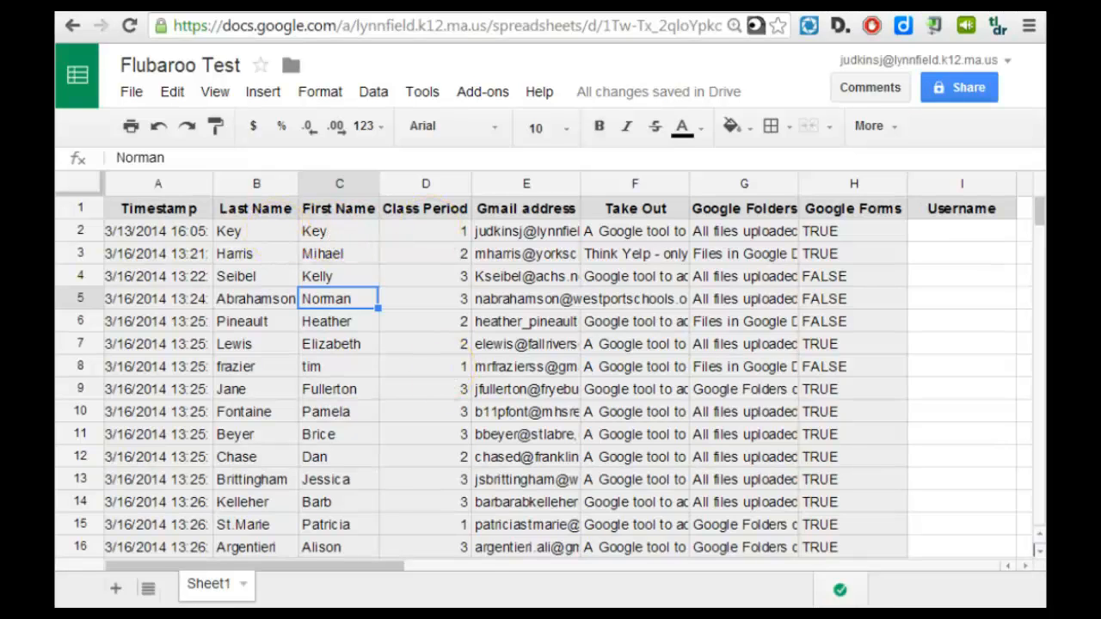
- Start Flubaroo's Grade Assignment, set Gmail address to Identifies Student, keep Take Out at 1 Point, and continue to the answer key selection
left_click(486, 92)
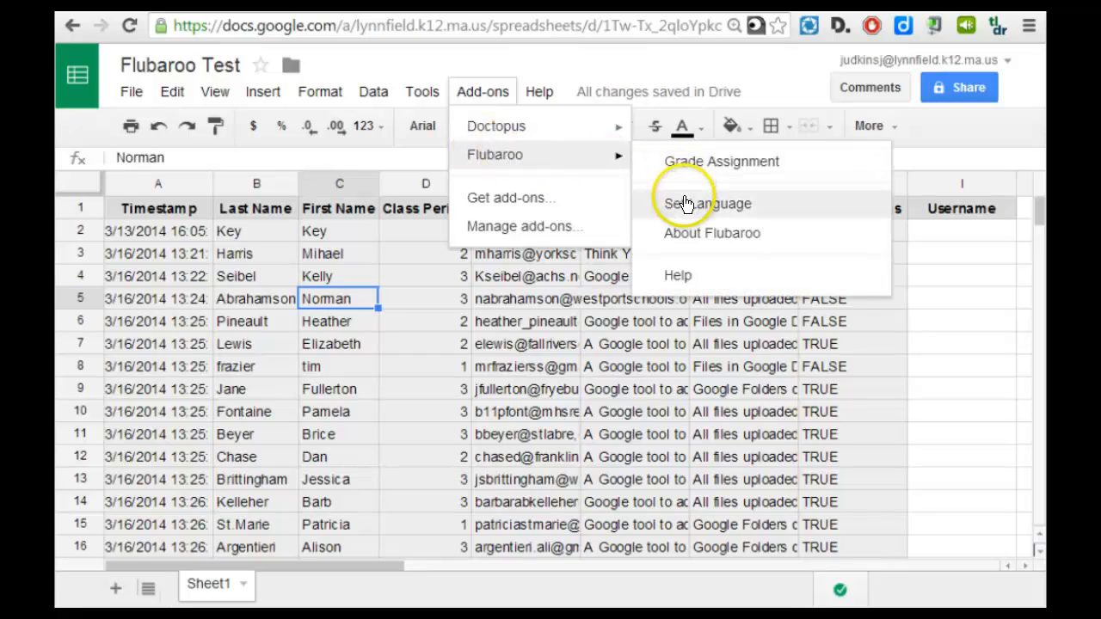
left_click(699, 156)
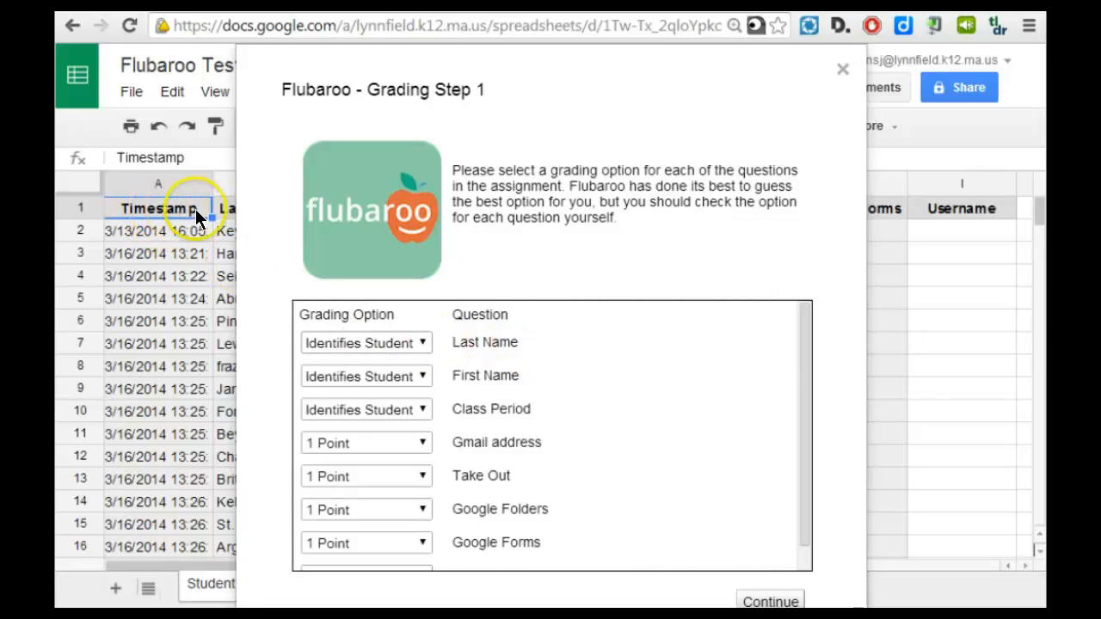
left_click(421, 441)
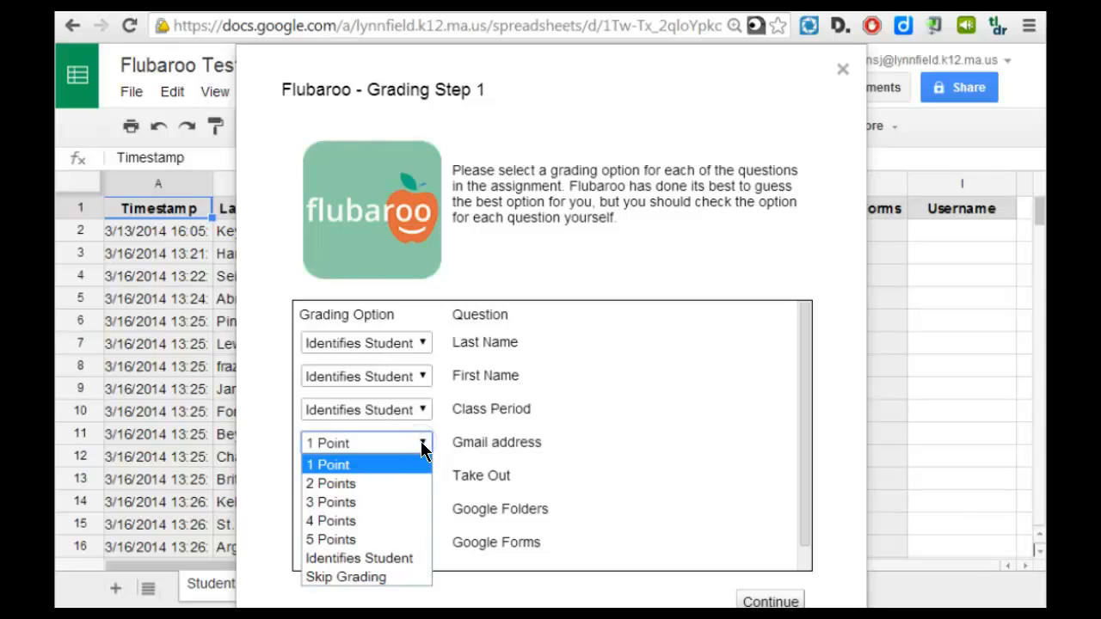
left_click(397, 558)
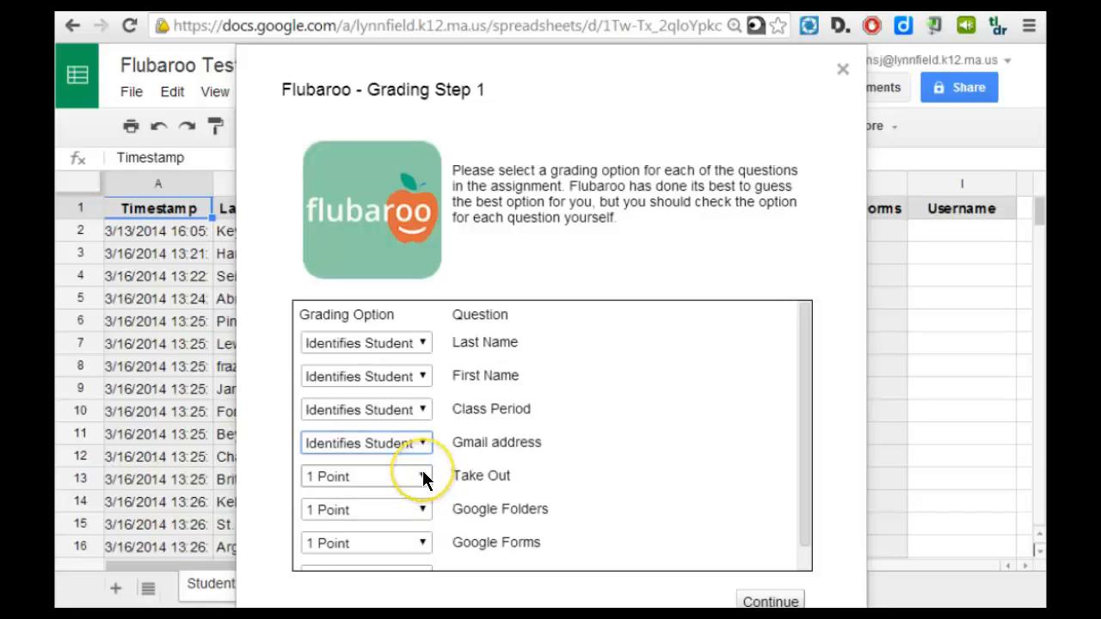
left_click(423, 474)
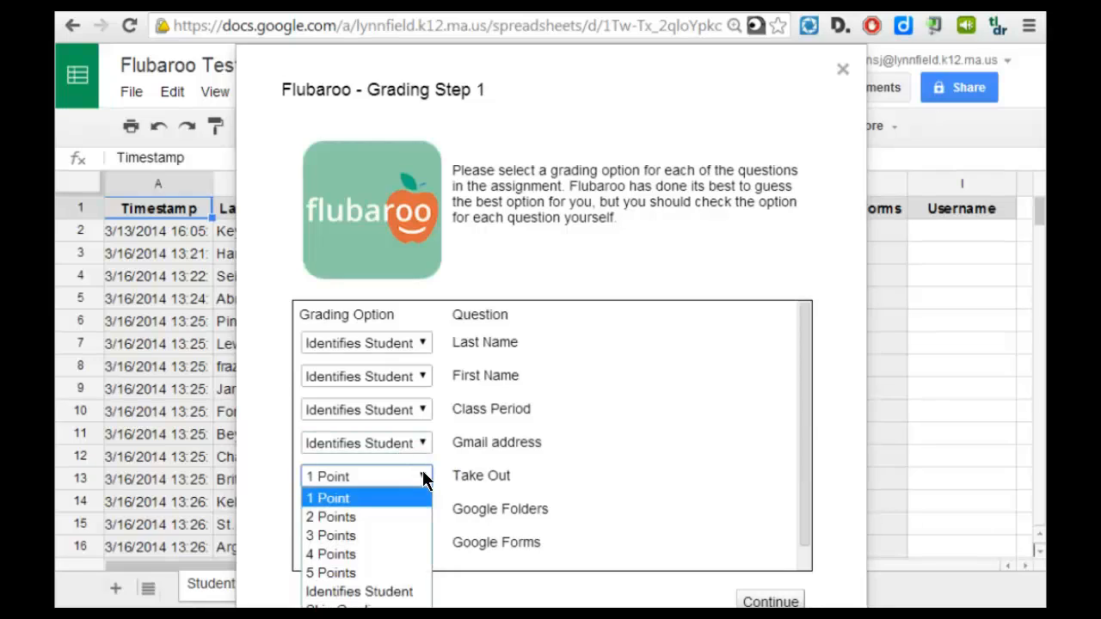
left_click(574, 482)
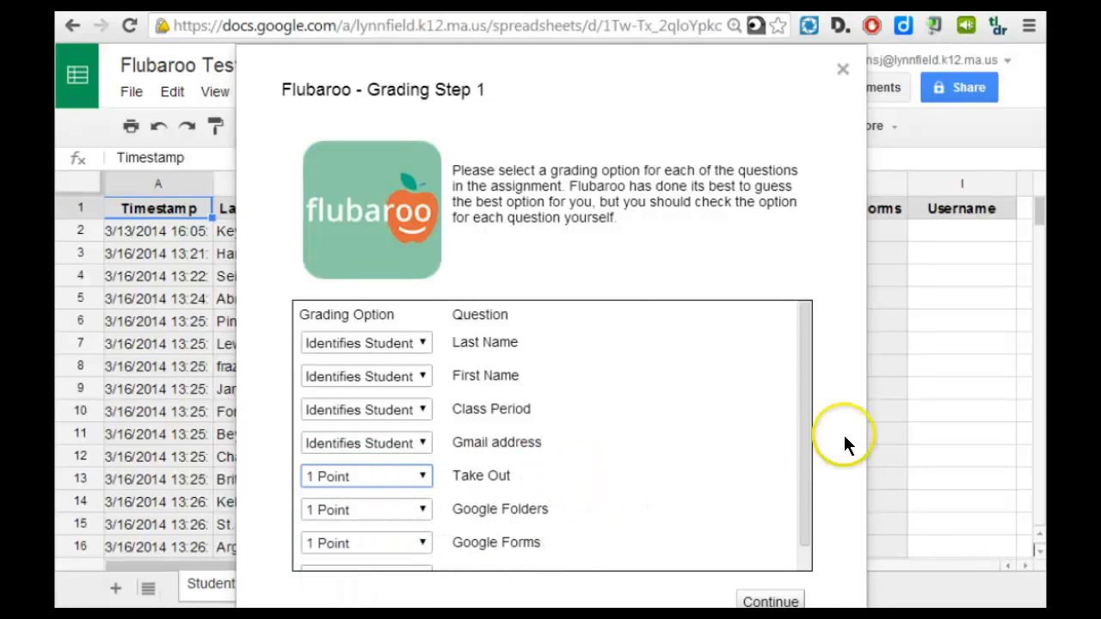
left_click(802, 460)
left_click_drag(802, 460, 803, 511)
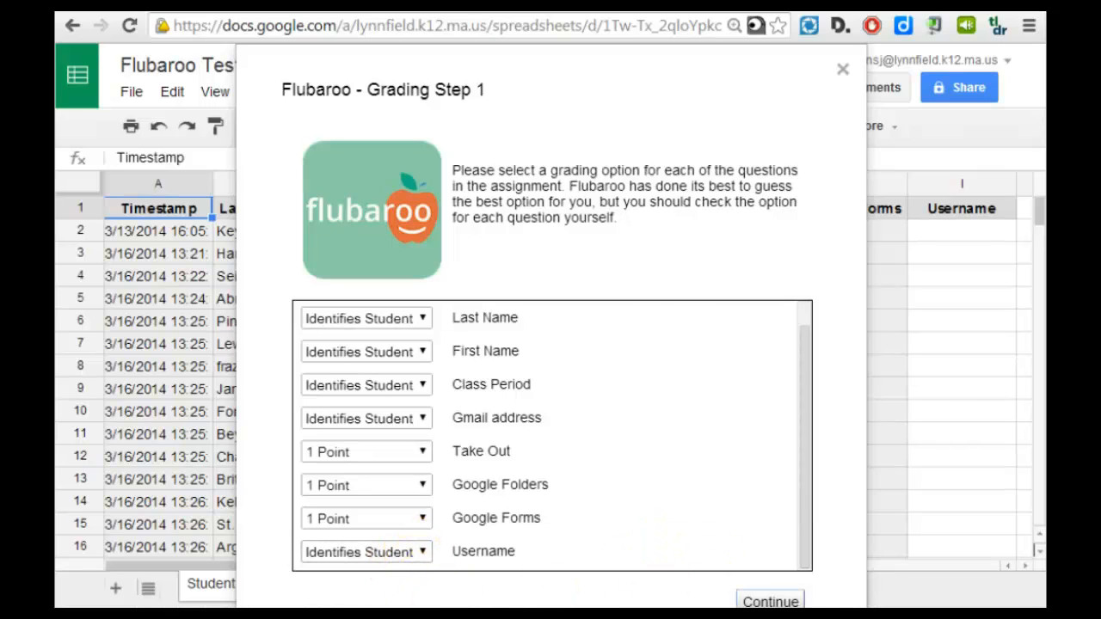
left_click(784, 602)
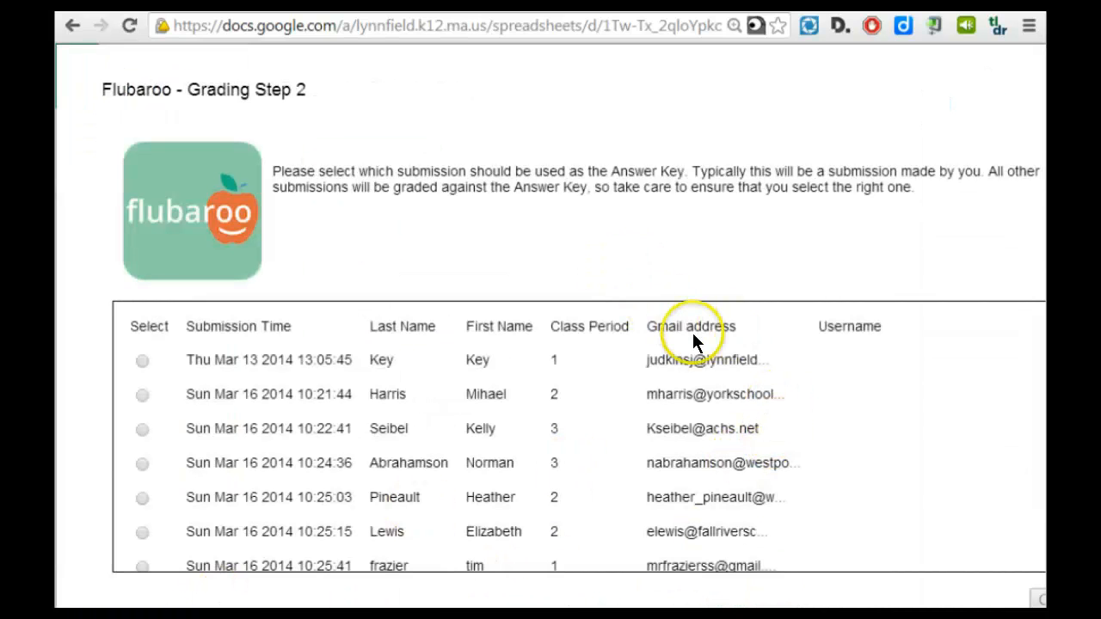
- Use the submission named Key as the Answer Key, run the grading and view the resulting grades
scroll(691, 330, "down", 1)
scroll(701, 348, "up", 1)
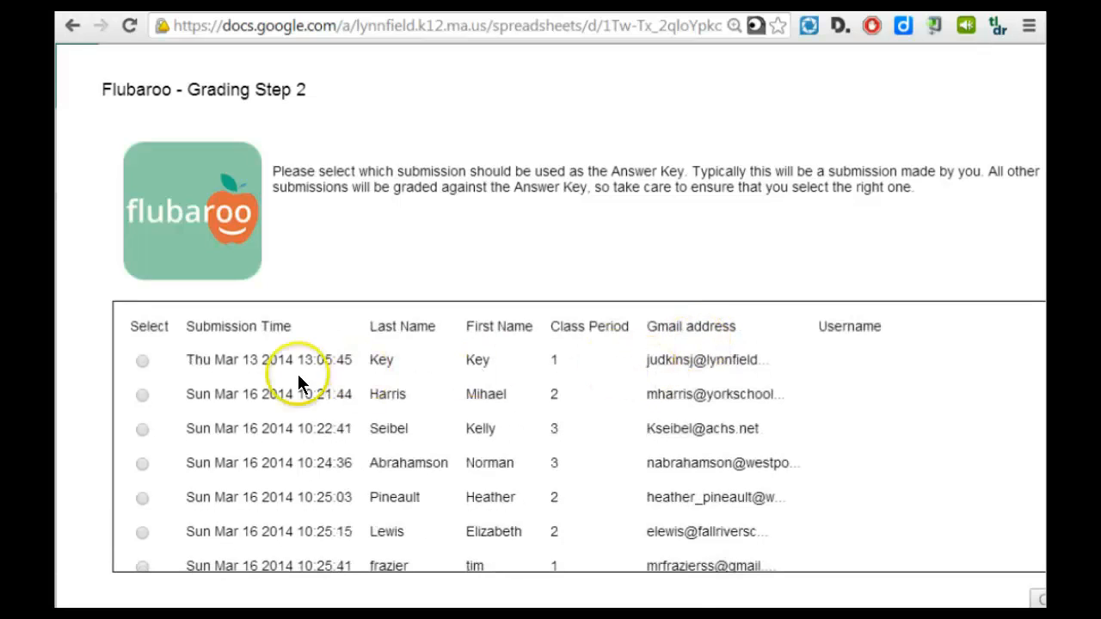
left_click(142, 361)
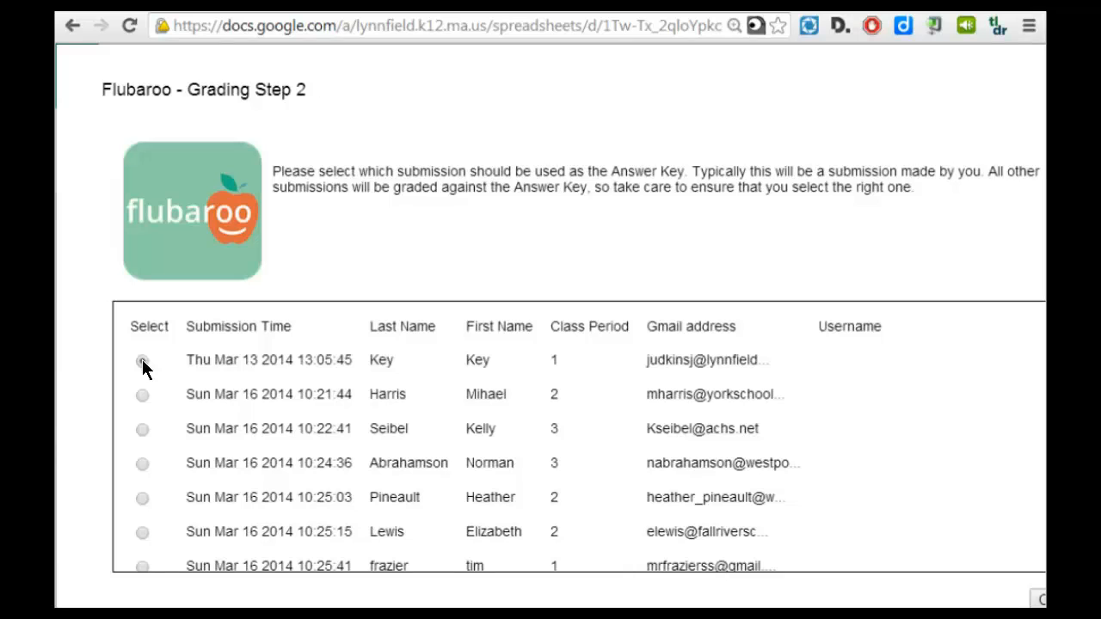
scroll(761, 426, "down", 3)
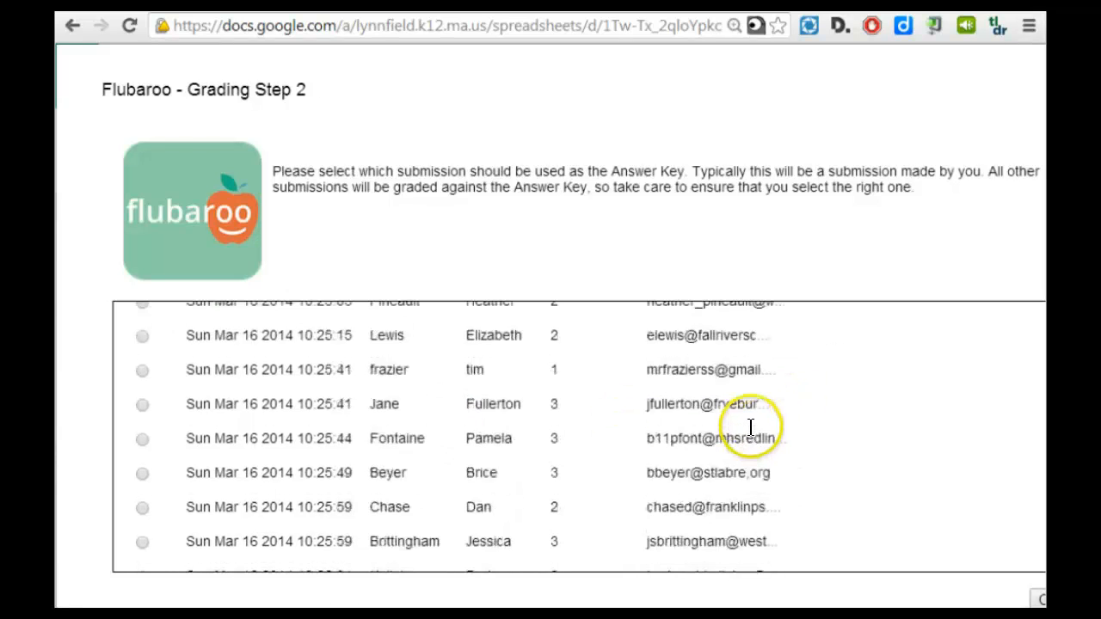
scroll(754, 422, "up", 3)
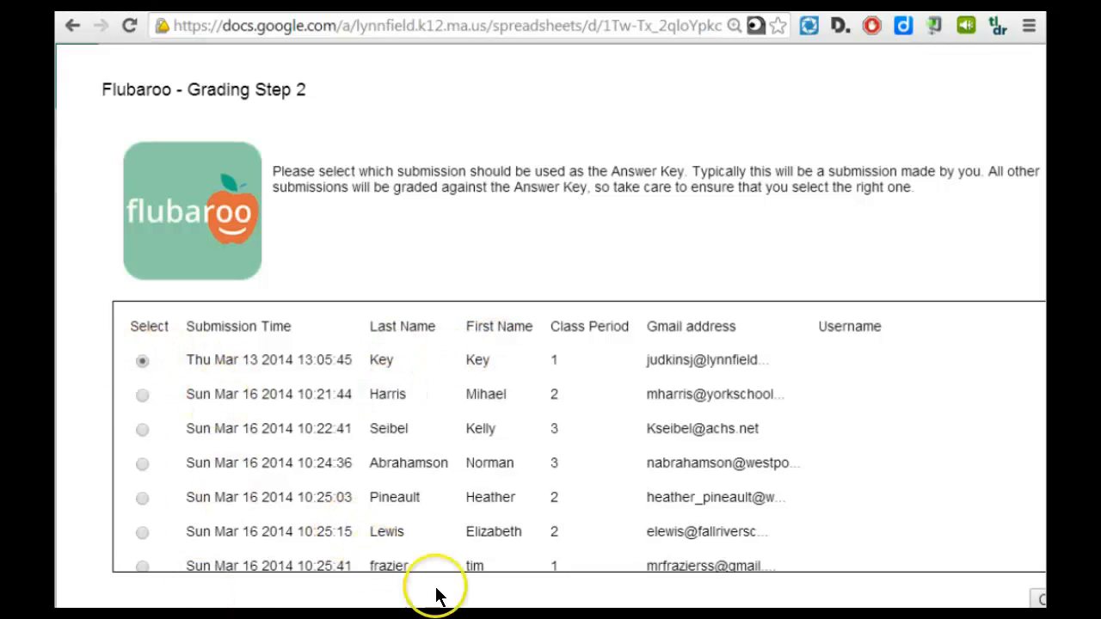
scroll(774, 507, "down", 5)
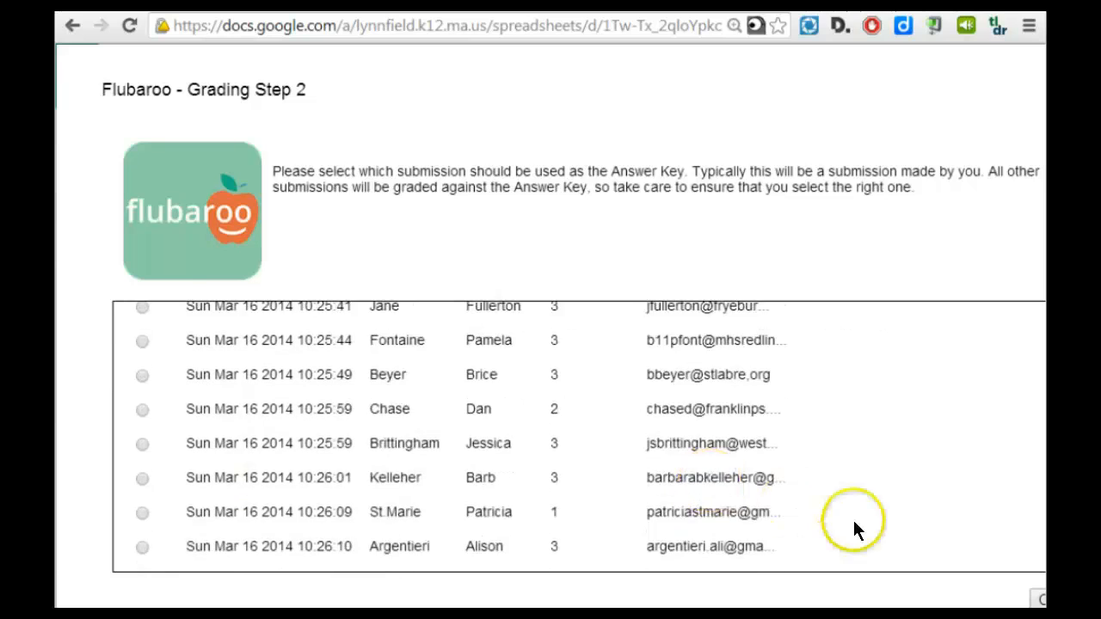
scroll(854, 526, "down", 5)
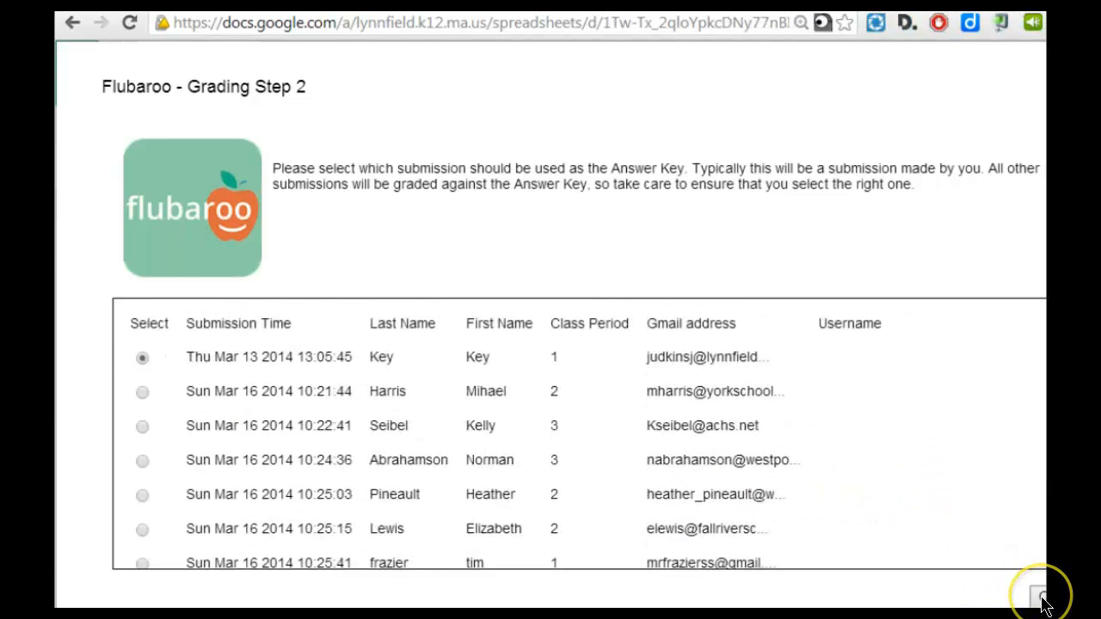
left_click(1039, 602)
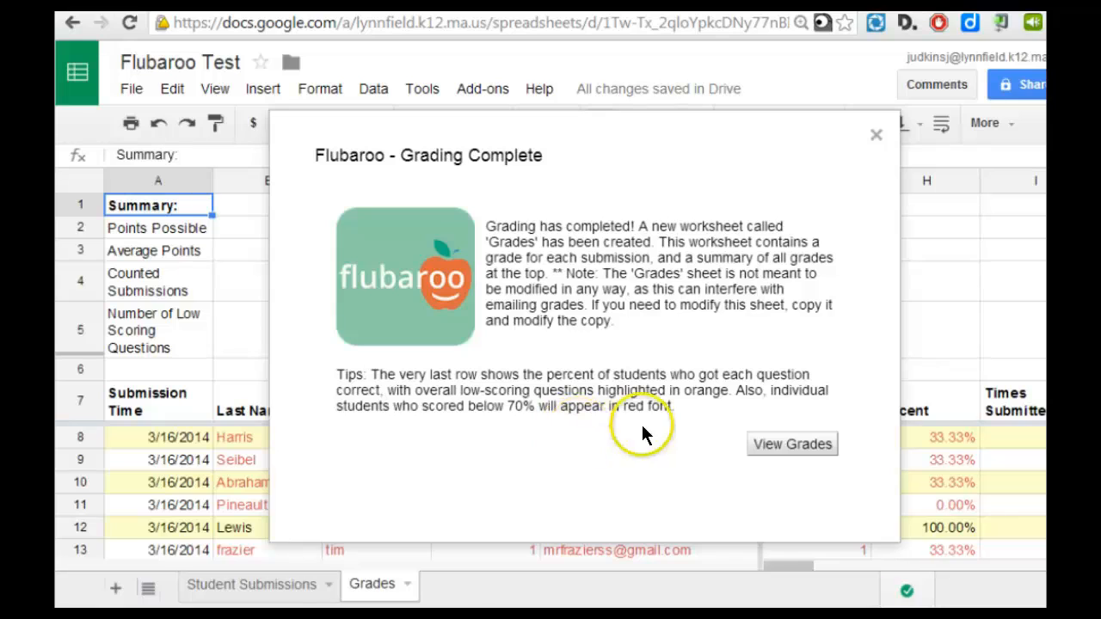
left_click(782, 446)
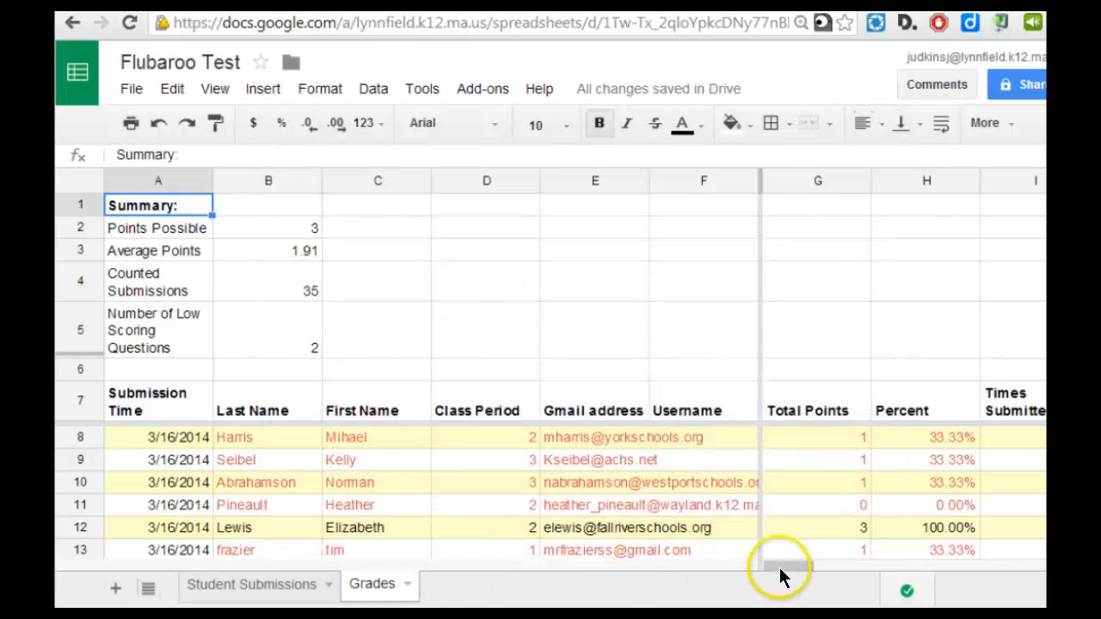
- Examine the score columns in the Grades sheet and compare them with the Student Submissions sheet
mouse_move(783, 568)
left_mouse_down()
mouse_move(861, 569)
mouse_move(803, 572)
left_mouse_up()
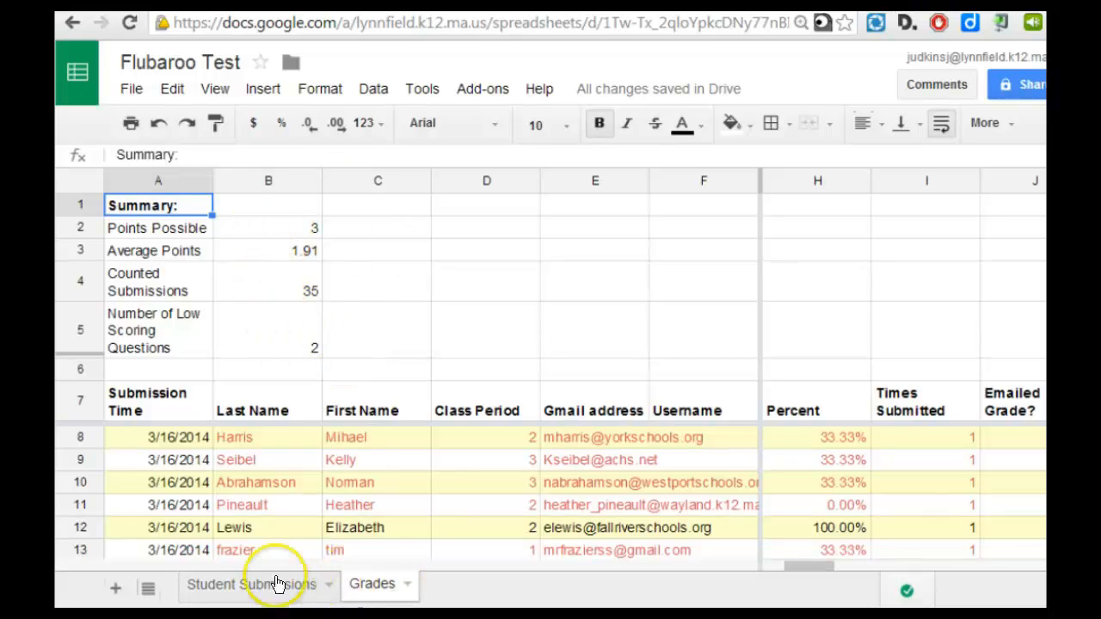
left_click(254, 586)
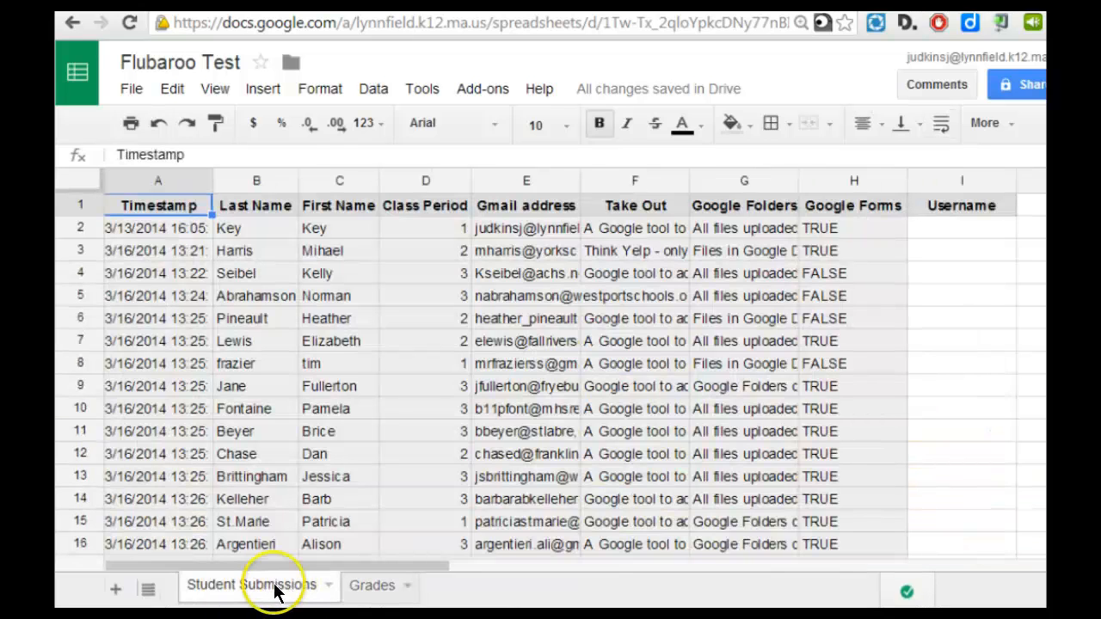
left_click(379, 585)
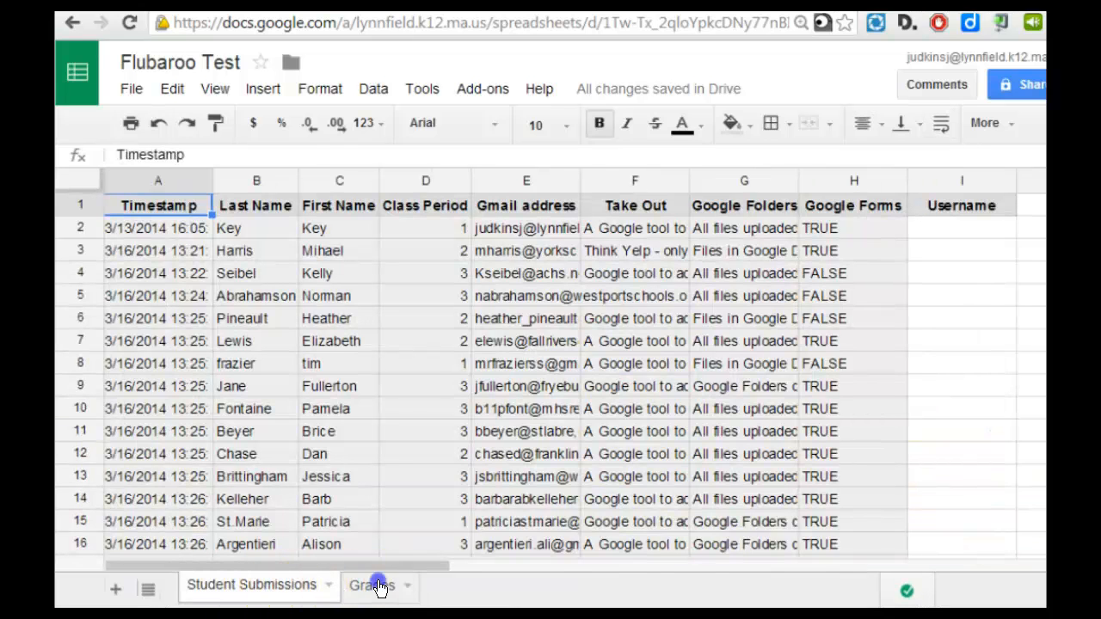